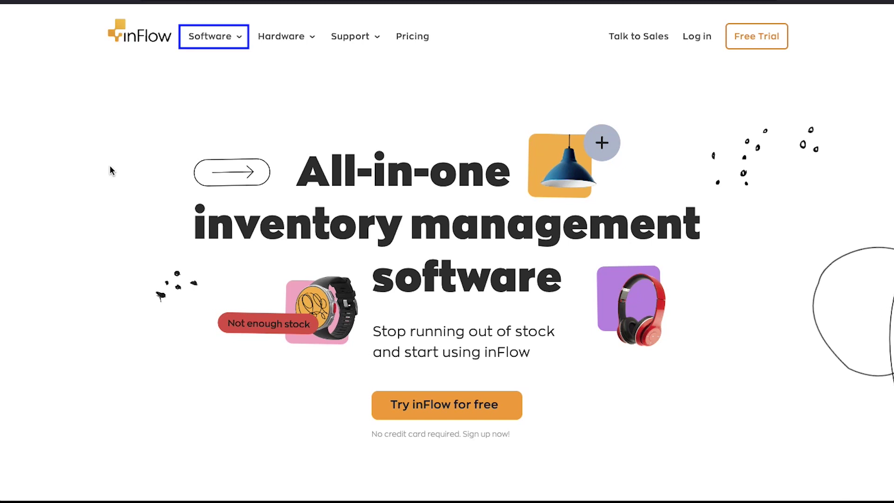
Browse the Software features, from Inventory Control through Mobile and B2B Portal.
click(238, 46)
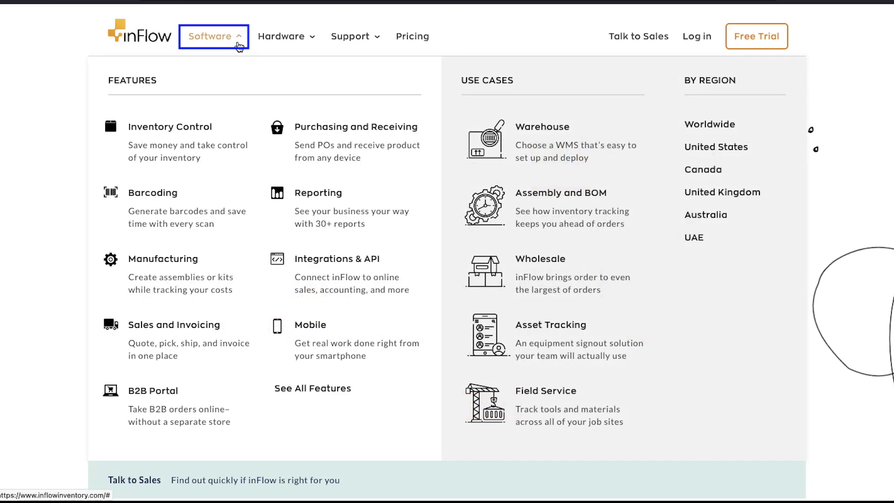
key(Tab)
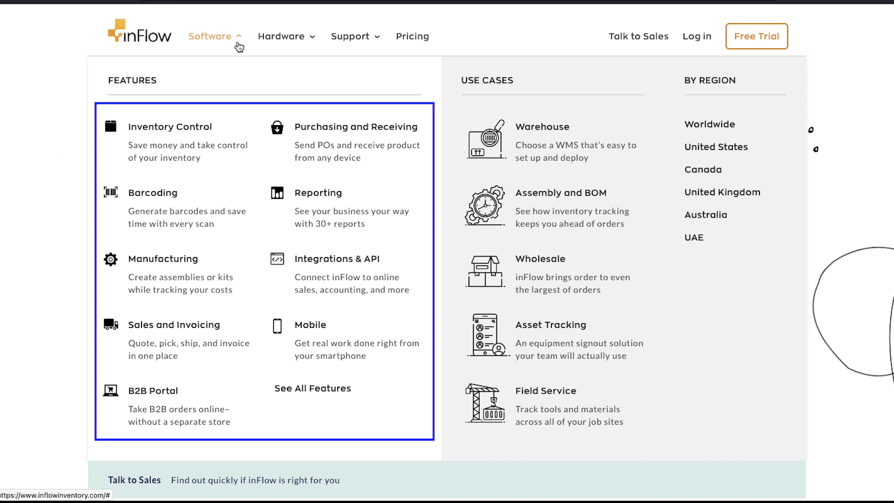
key(Tab)
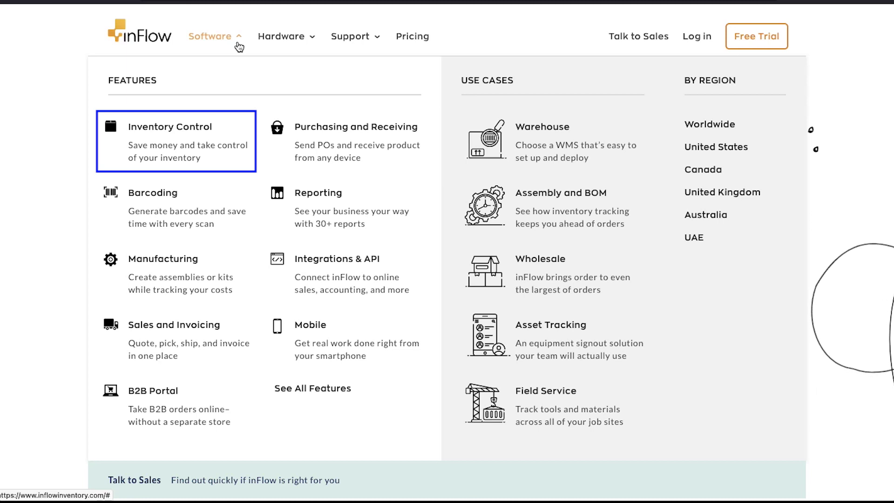
key(Tab)
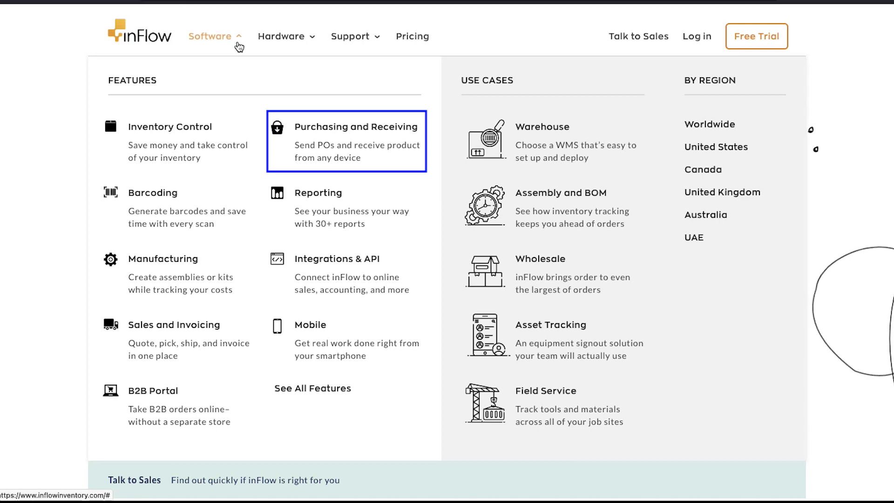
key(Tab)
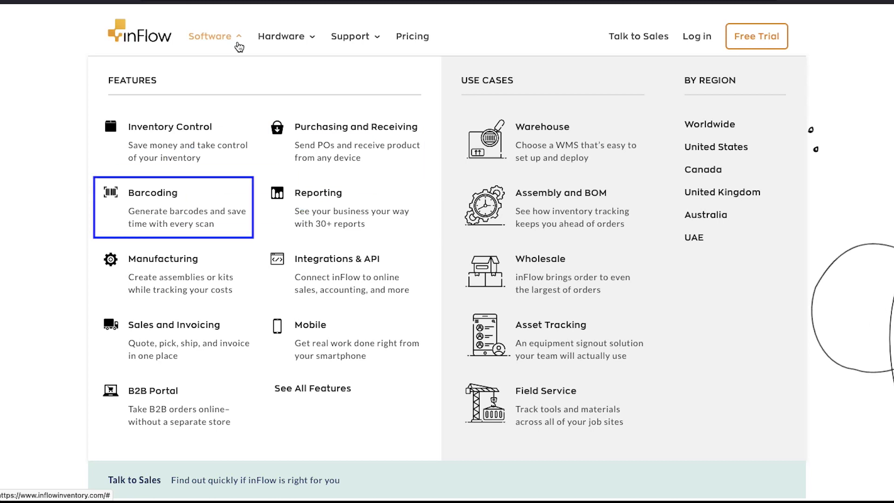
key(Tab)
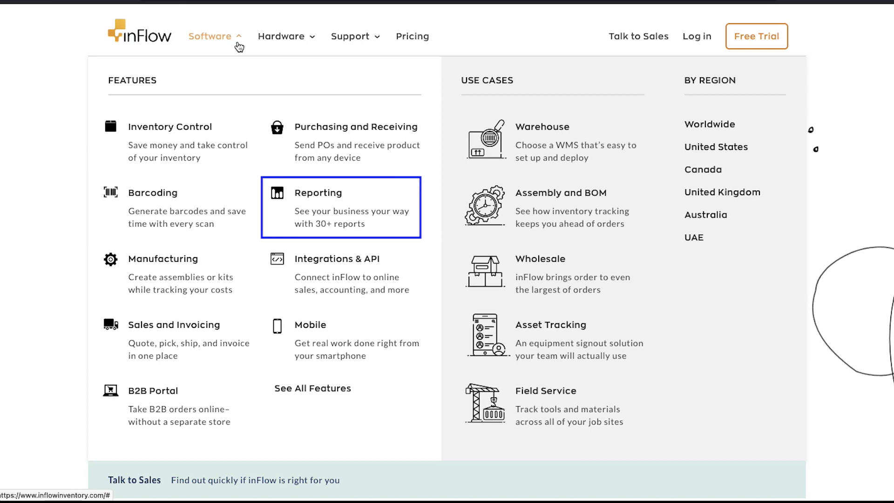
key(Tab)
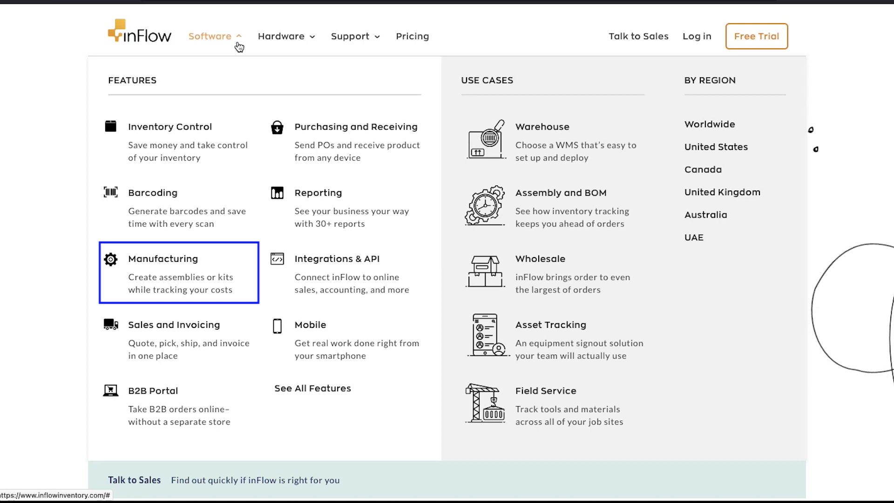
key(Tab)
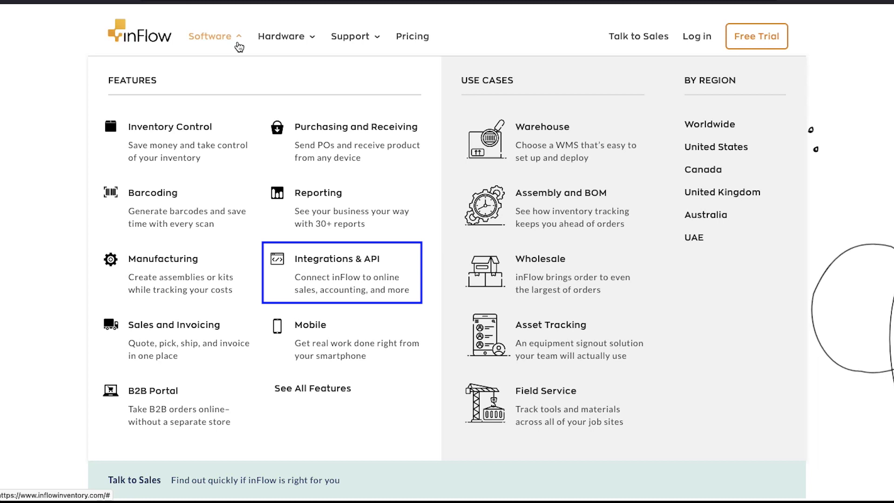
key(Tab)
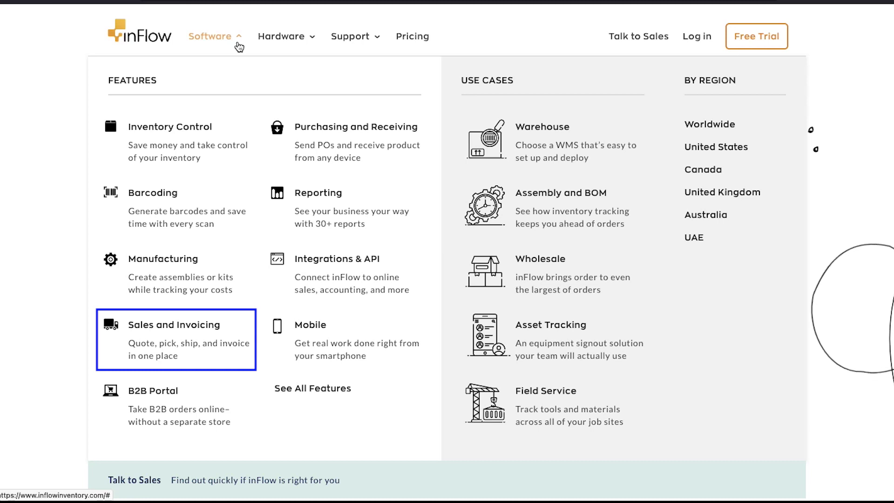
key(Tab)
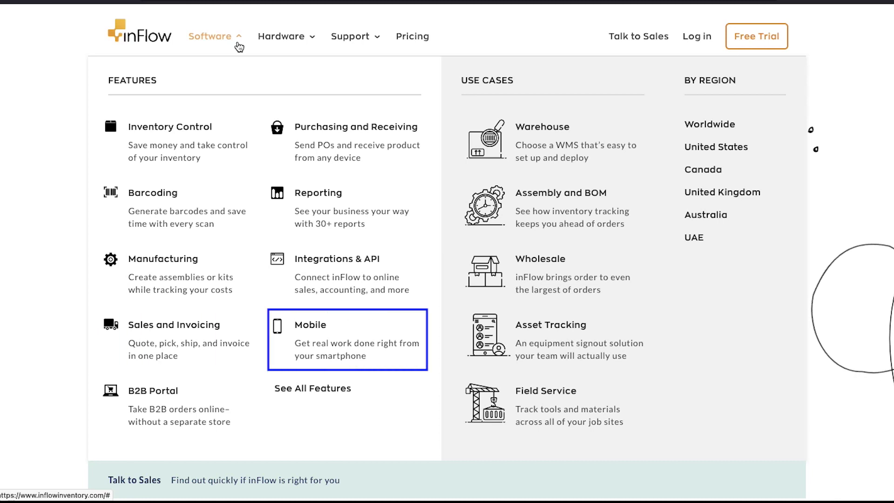
key(Tab)
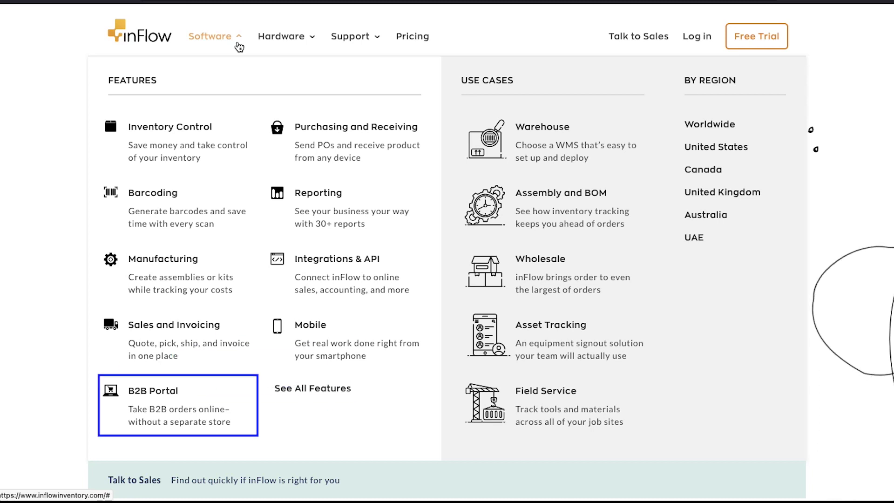
Move past the all-features link to the Hardware products menu.
key(Tab)
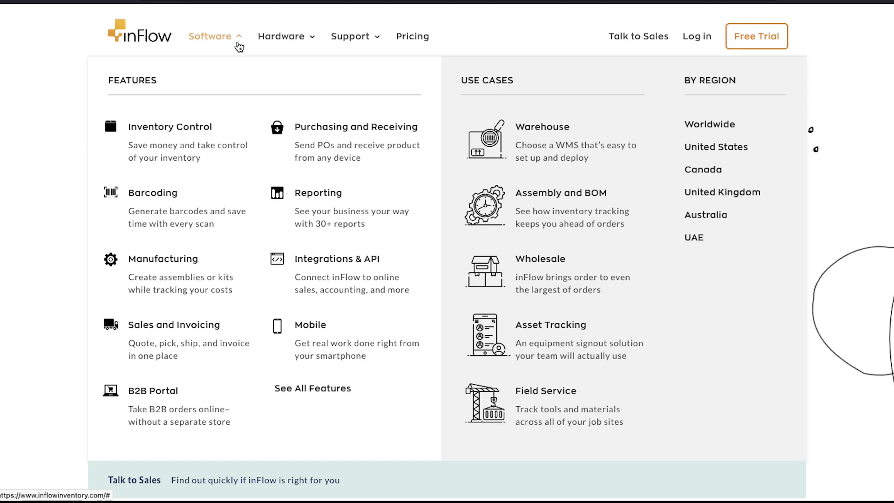
key(Tab)
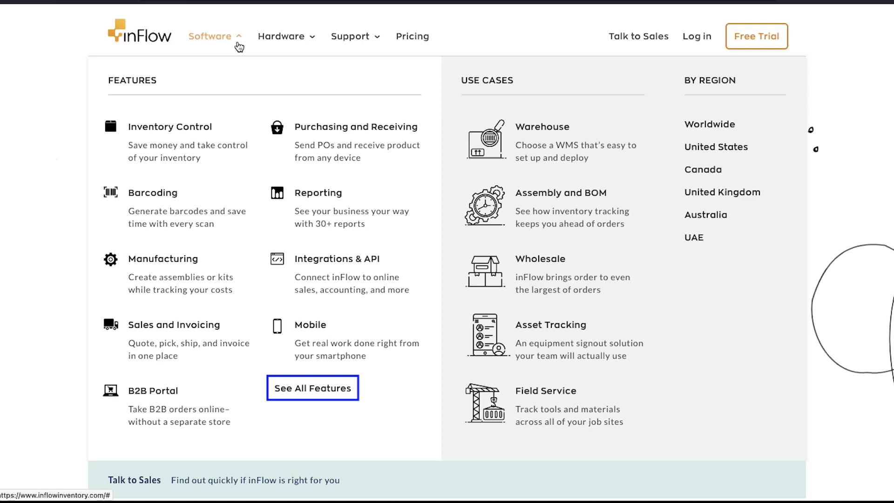
key(Tab)
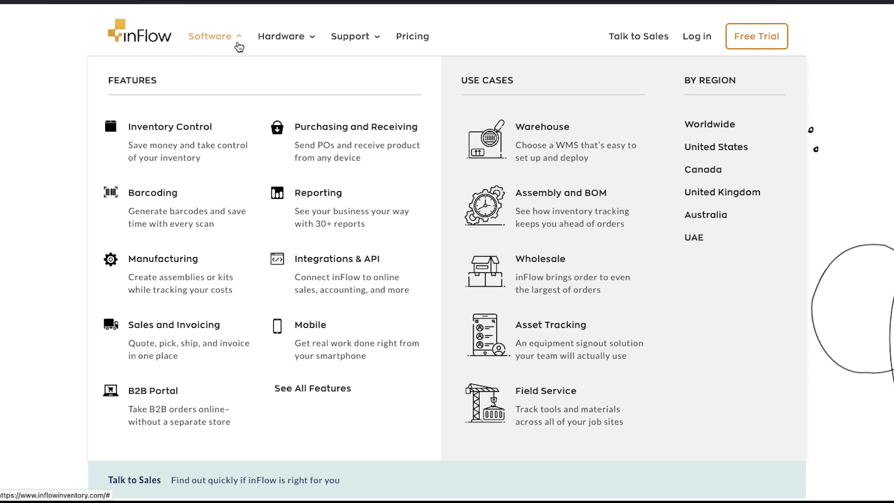
key(Tab)
mouse_move(296, 44)
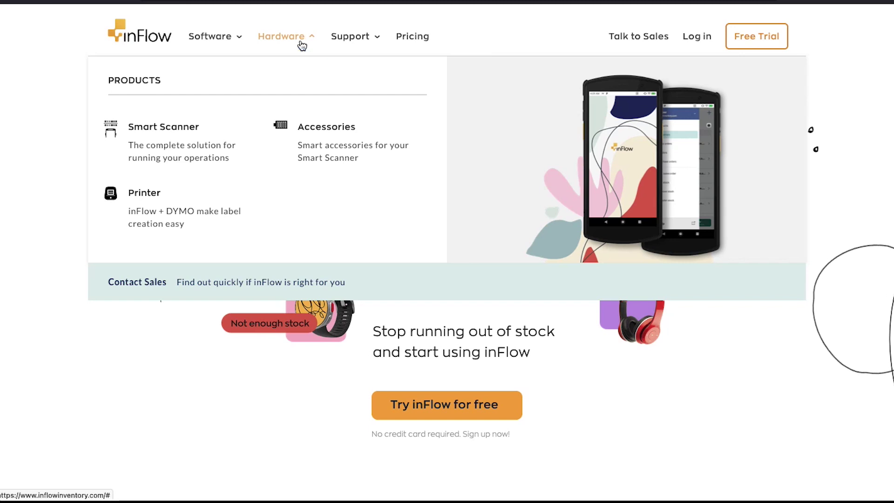
Browse the Hardware products: Smart Scanner, Accessories and Printer.
key(Tab)
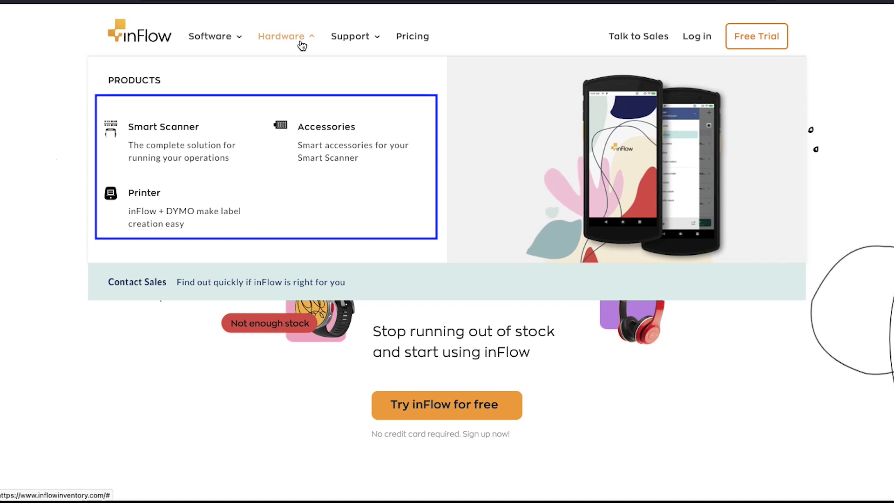
key(Tab)
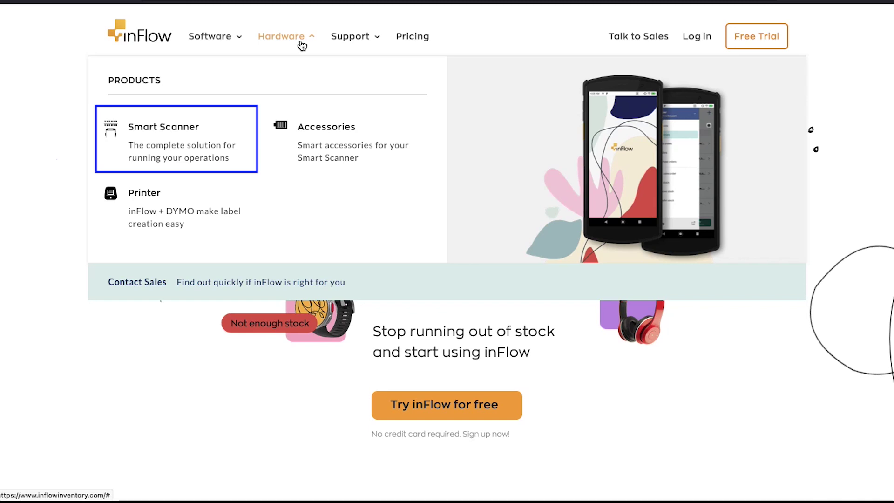
key(Tab)
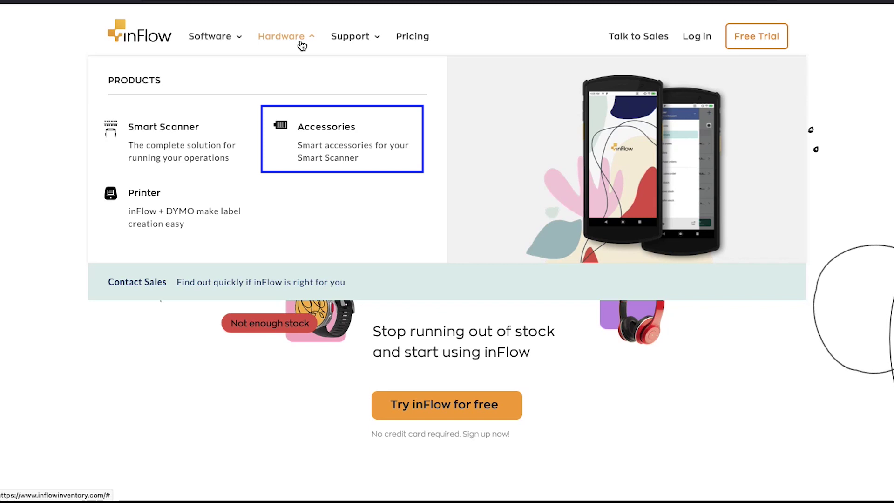
key(Tab)
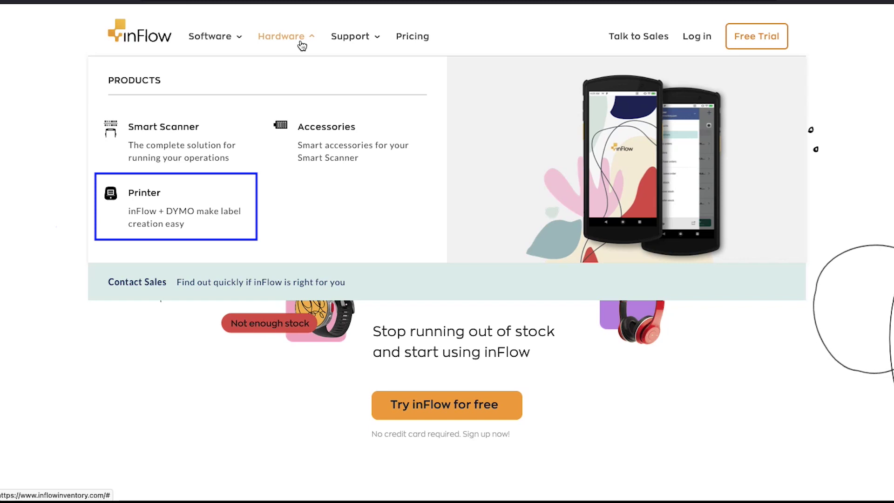
Open the Pricing page with the Entrepreneur, Small Business and Mid-Size plans.
key(Tab)
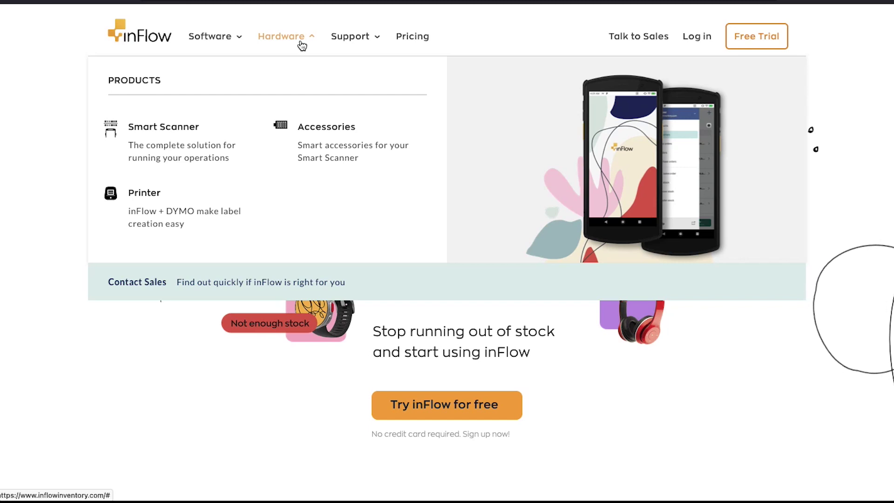
key(Tab)
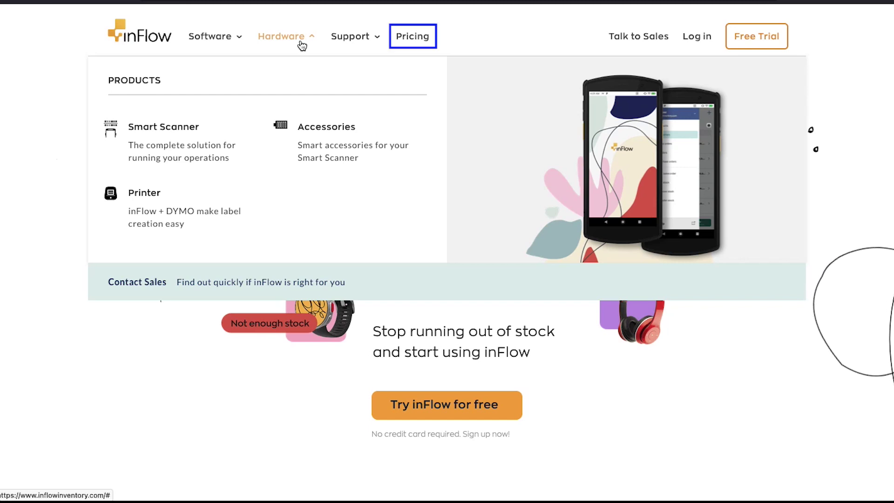
click(410, 43)
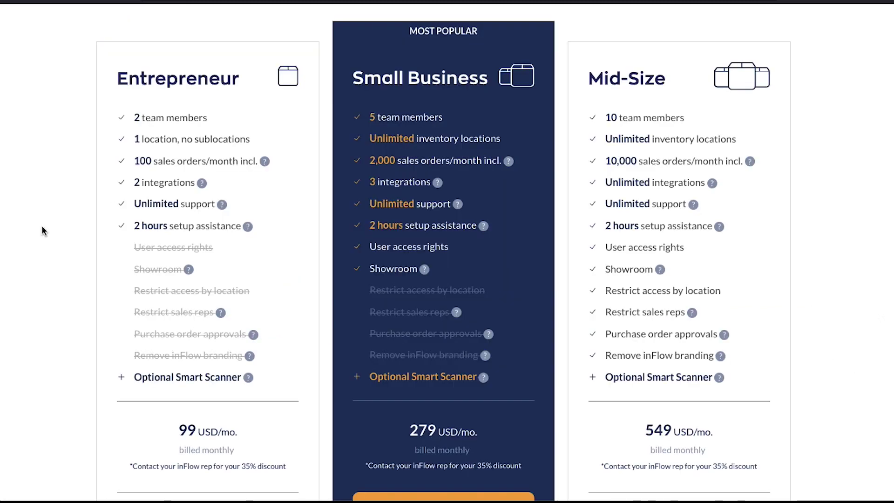
Scroll down through the Entrepreneur, Small Business, Mid-Size and Enterprise pricing plans.
key(Tab)
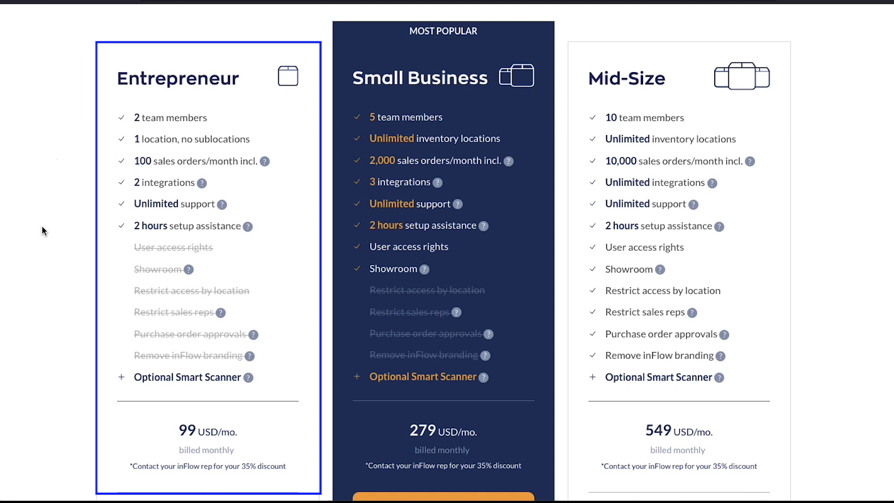
click(42, 230)
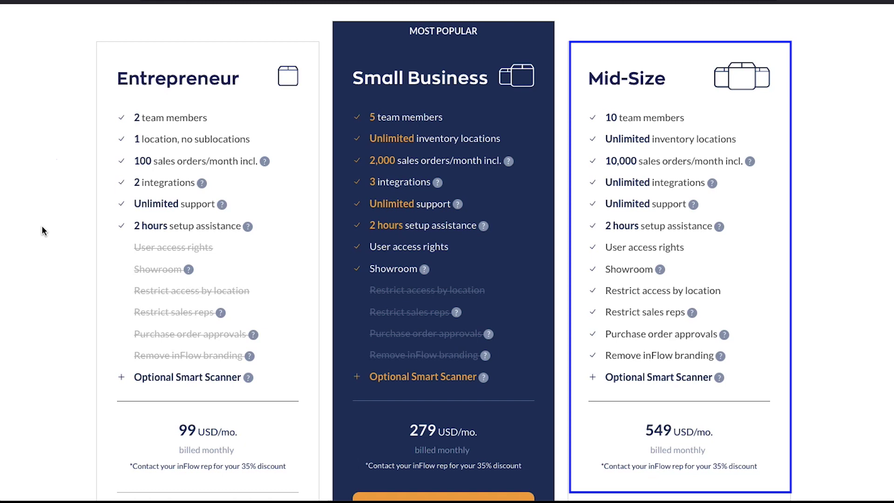
scroll(41, 226, down, 10)
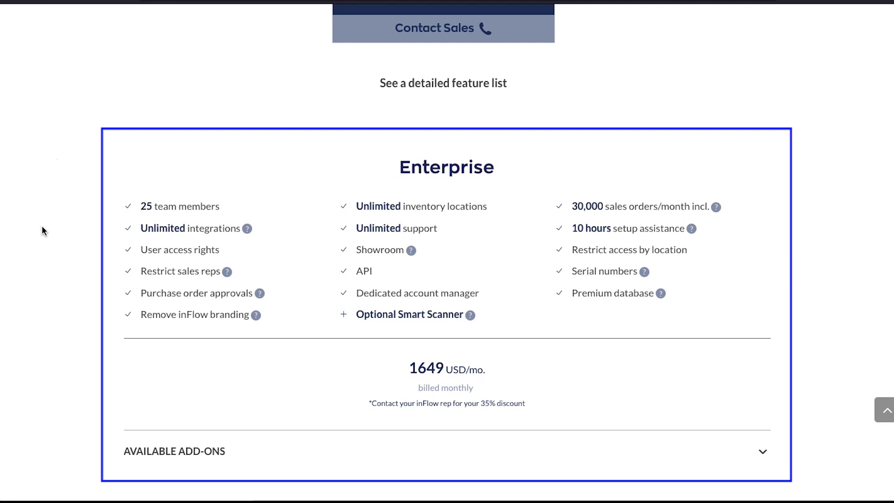
Return to the top of the page and start the free 14-day trial signup.
scroll(42, 228, up, 12)
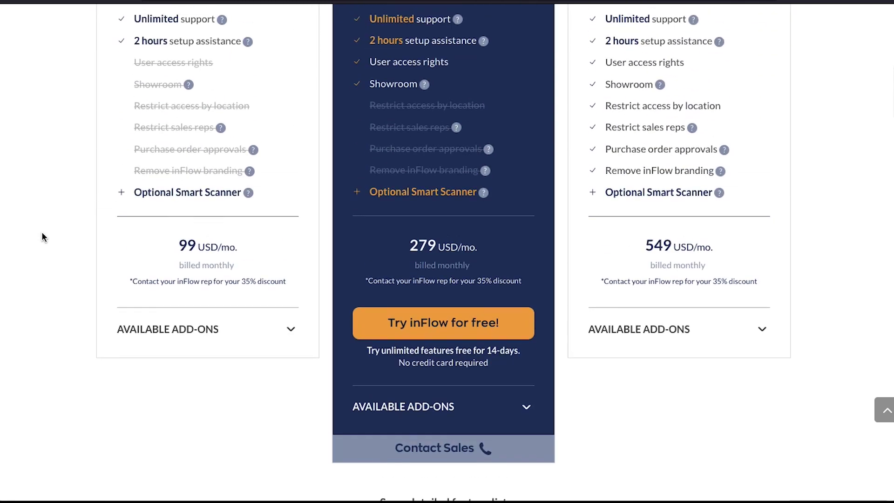
scroll(42, 233, up, 8)
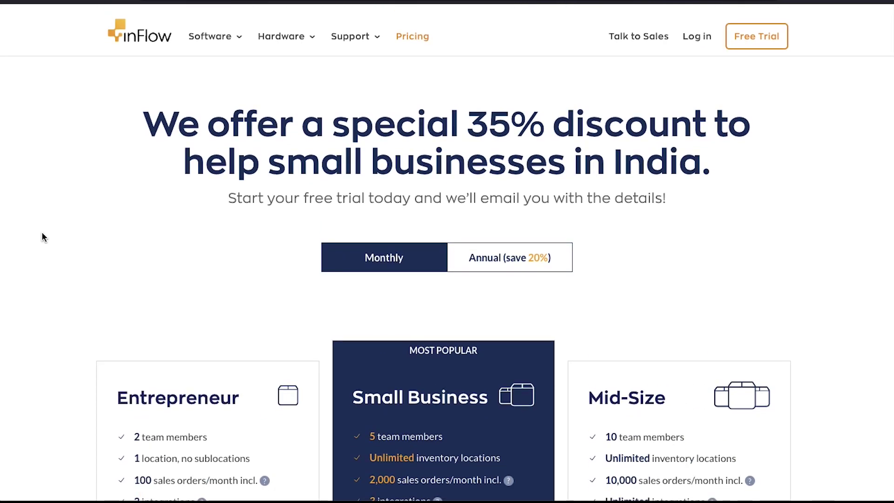
click(747, 42)
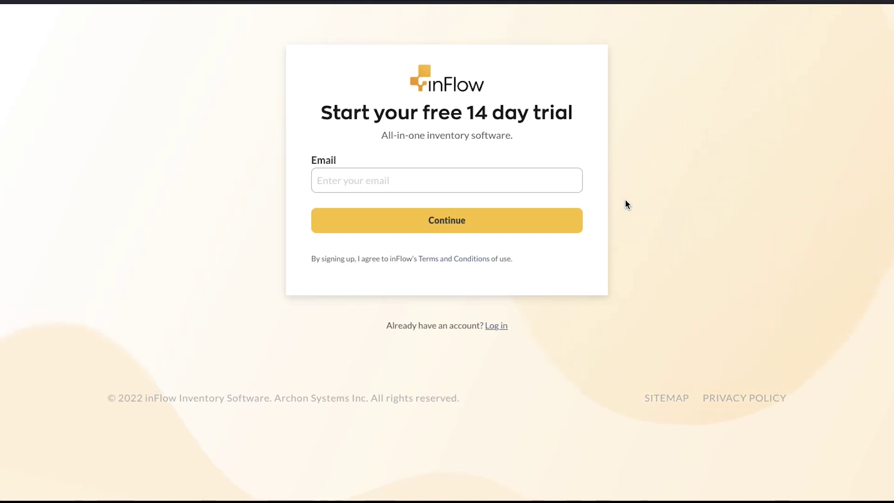
Enter the signup e-mail address and continue to the remaining fields.
click(564, 181)
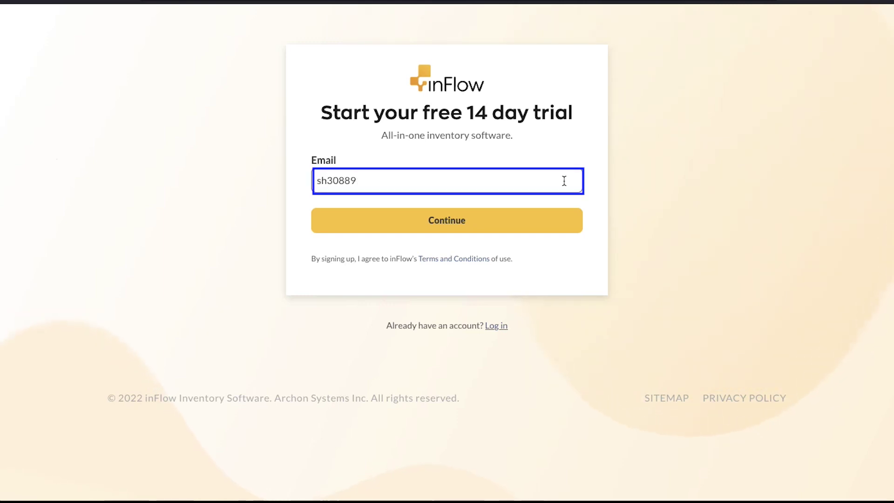
key(Tab)
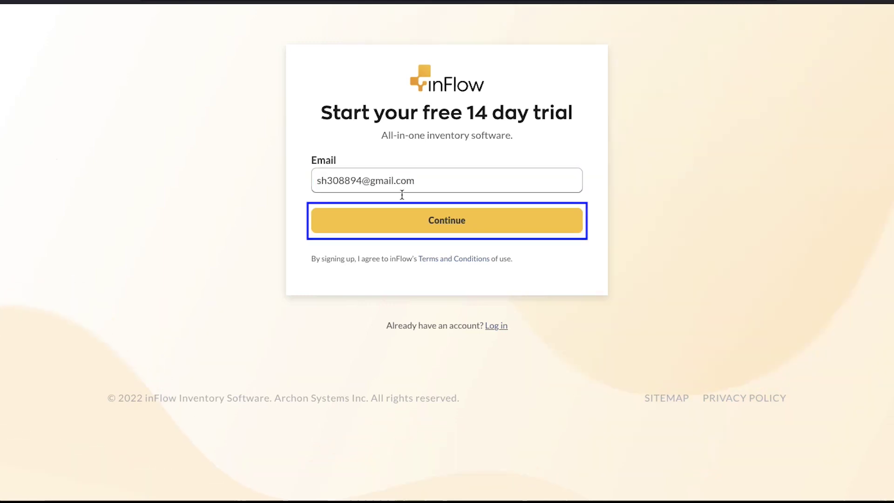
click(405, 220)
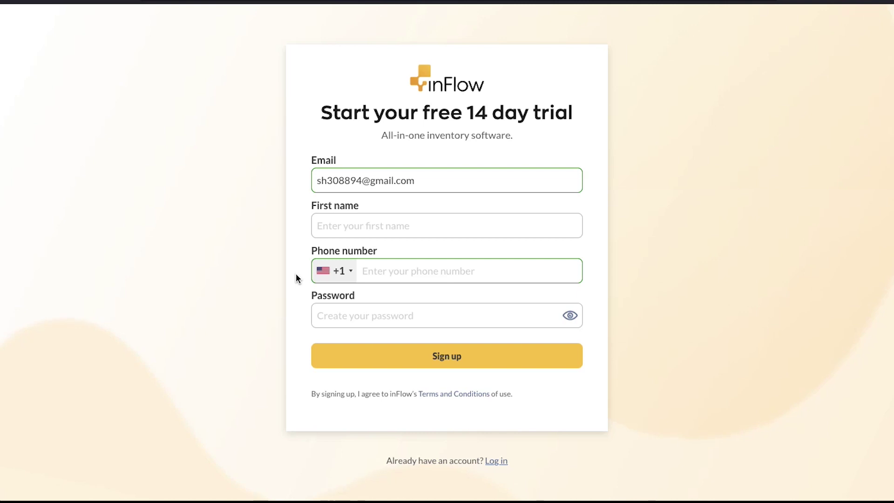
Fill in the first name, phone number and account password, then sign up.
click(329, 224)
text(Zoya H)
text(b)
key(Tab)
key(Tab)
text(Password123)
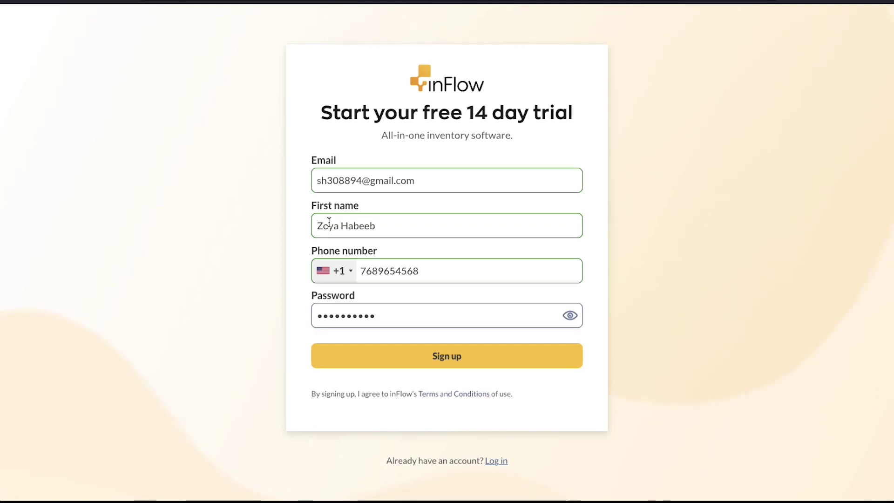
key(Tab)
click(387, 355)
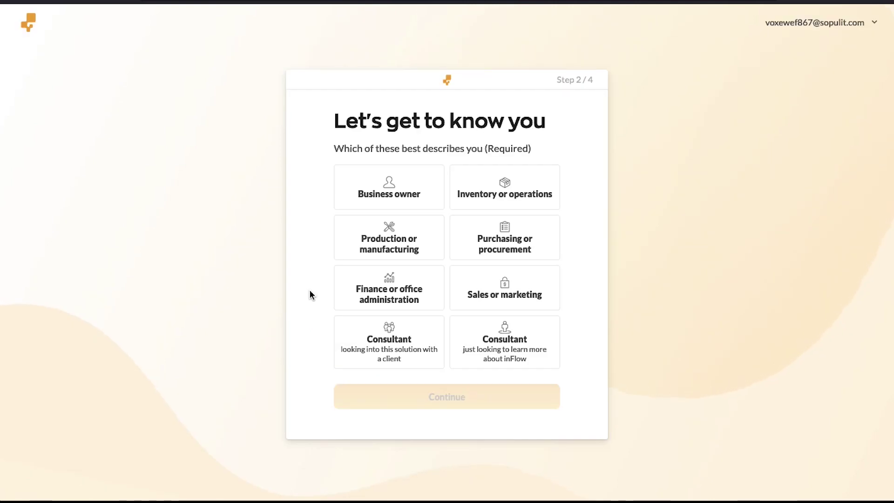
Review the role options on step 2 of 4 and pick Business owner.
key(Tab)
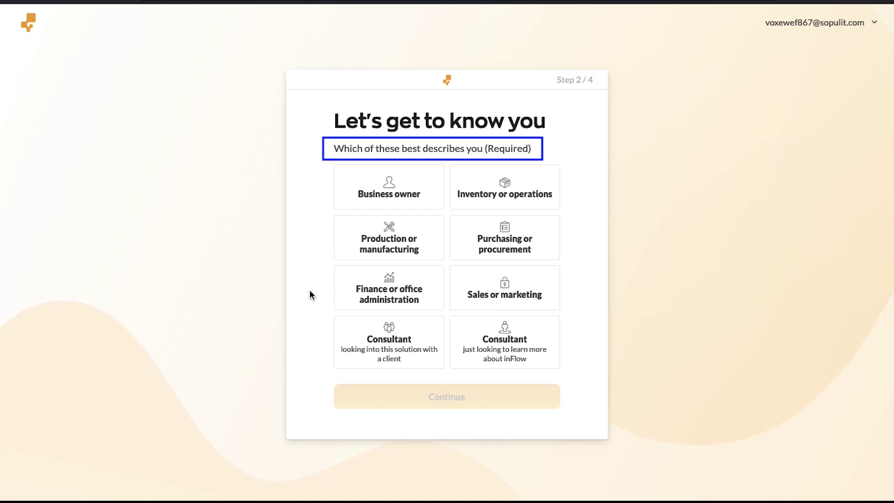
click(310, 289)
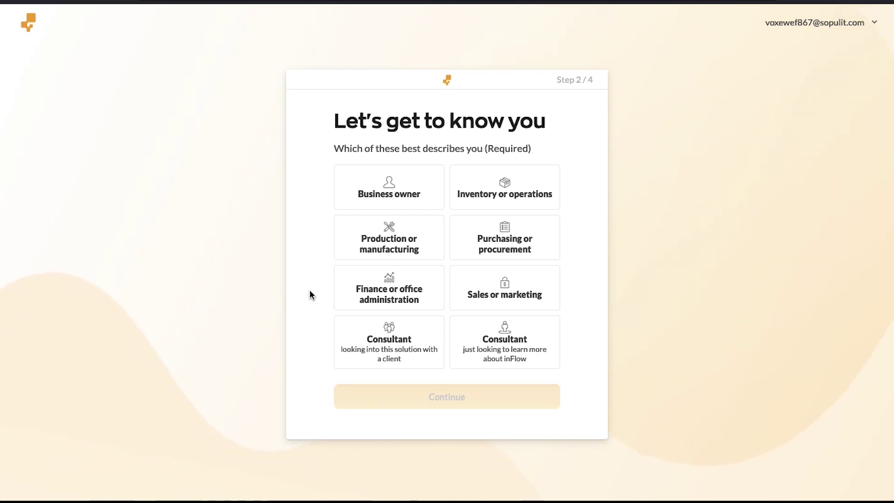
key(Tab)
key(Tab)
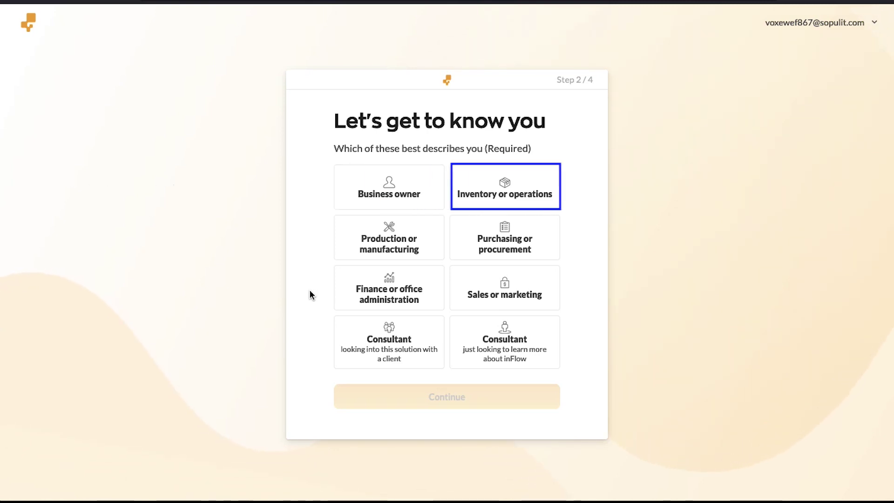
key(Tab)
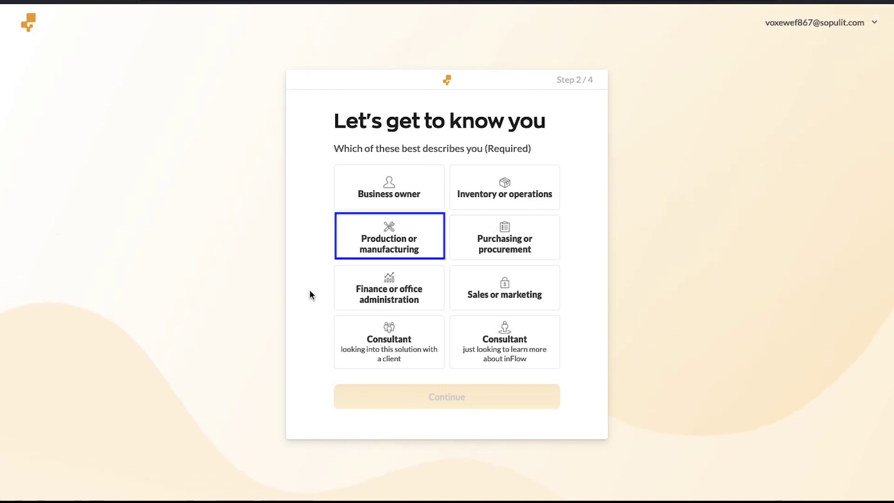
key(Tab)
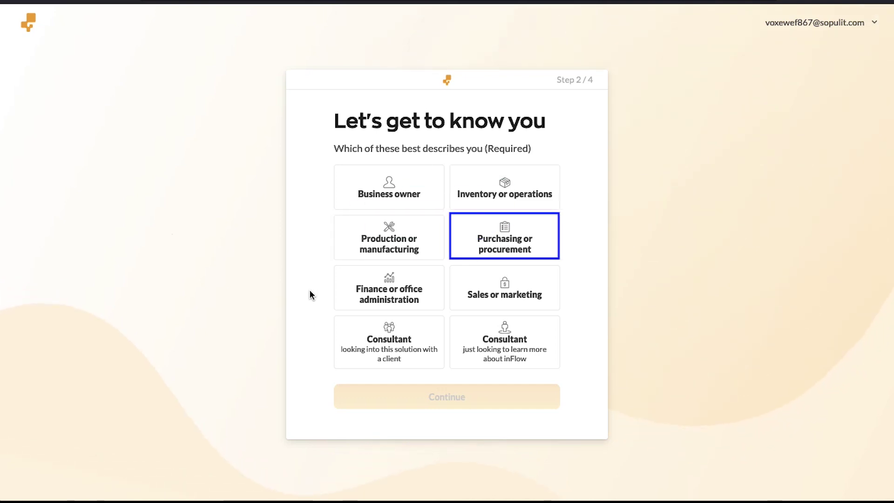
key(Tab)
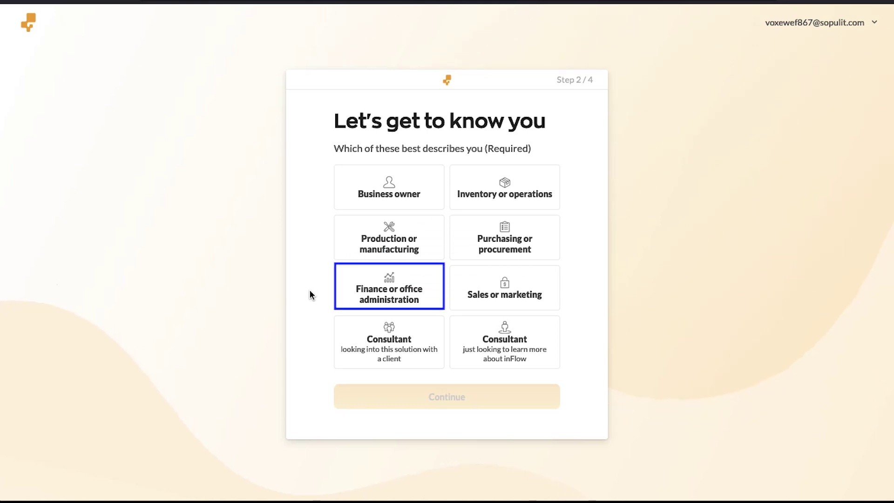
key(Tab)
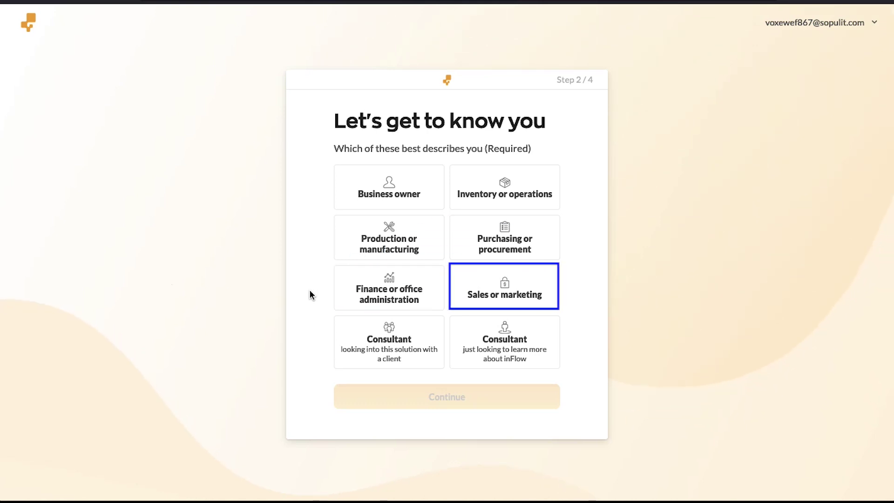
key(Tab)
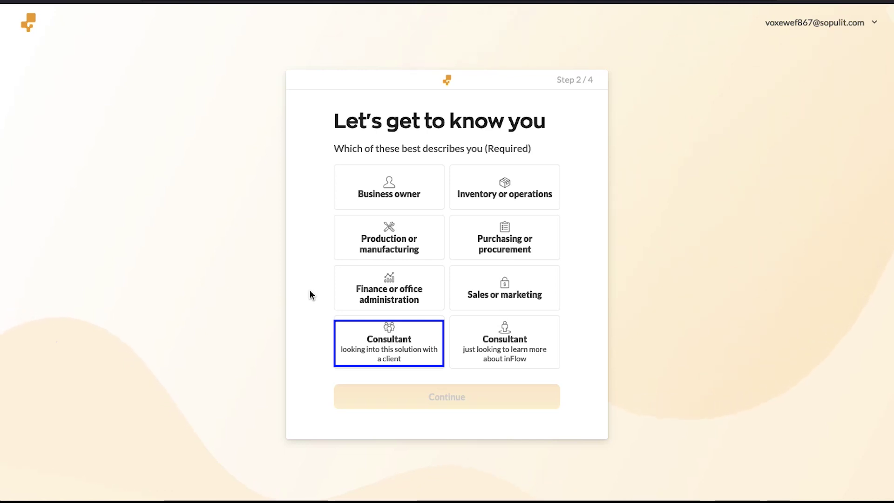
key(Tab)
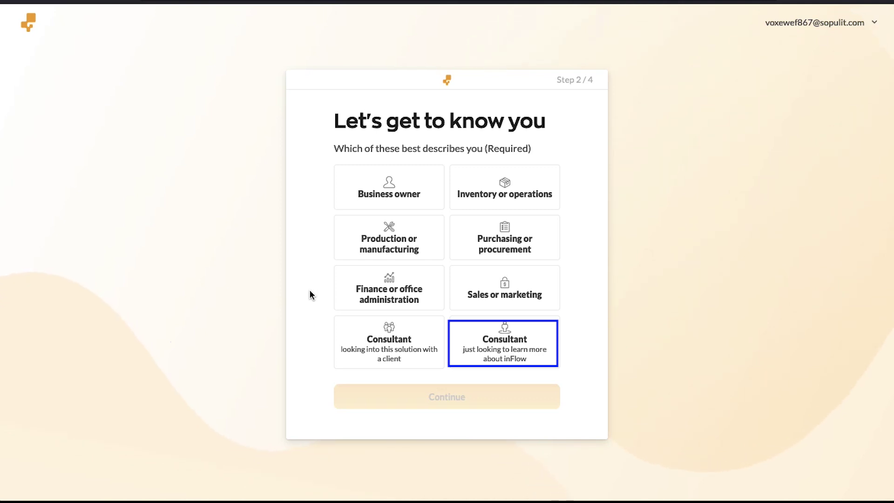
key(Tab)
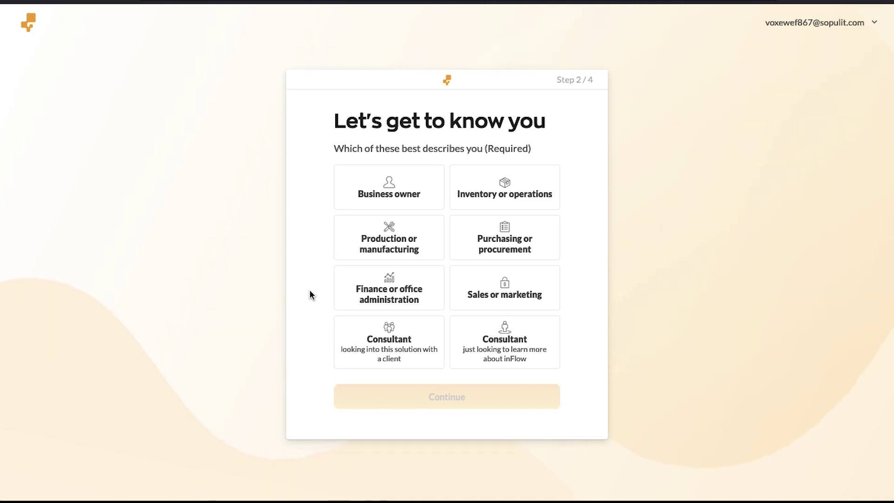
click(374, 192)
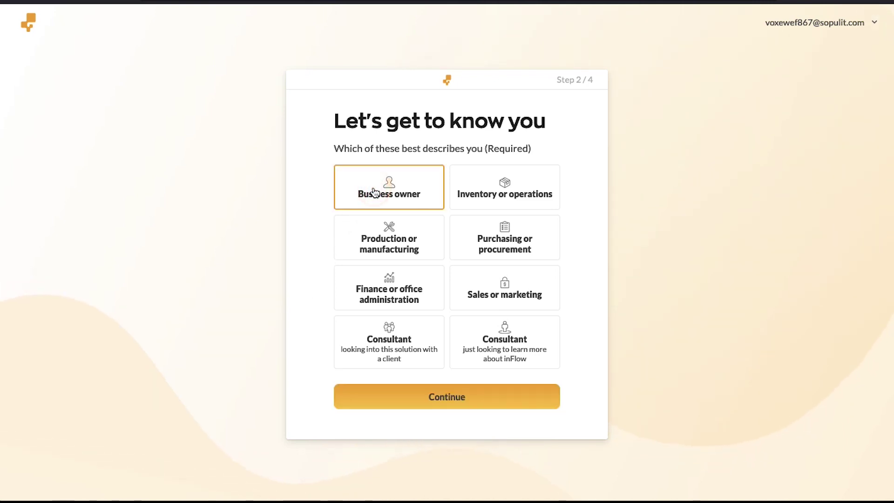
Select Wholesale or distribution as the business use case and finish onboarding.
click(409, 396)
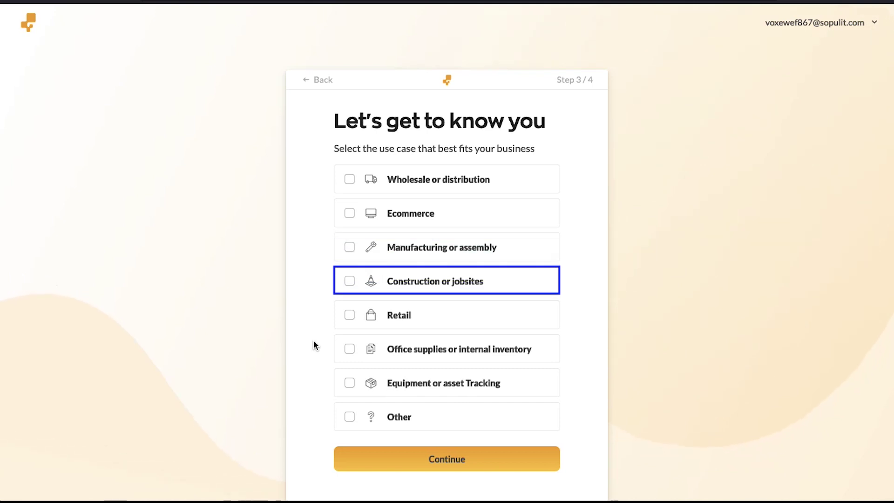
key(Tab)
key(Tab)
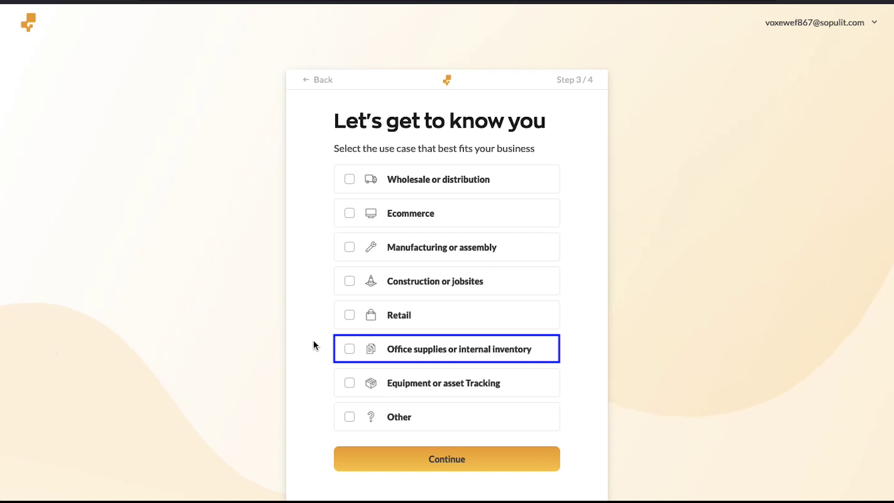
key(Tab)
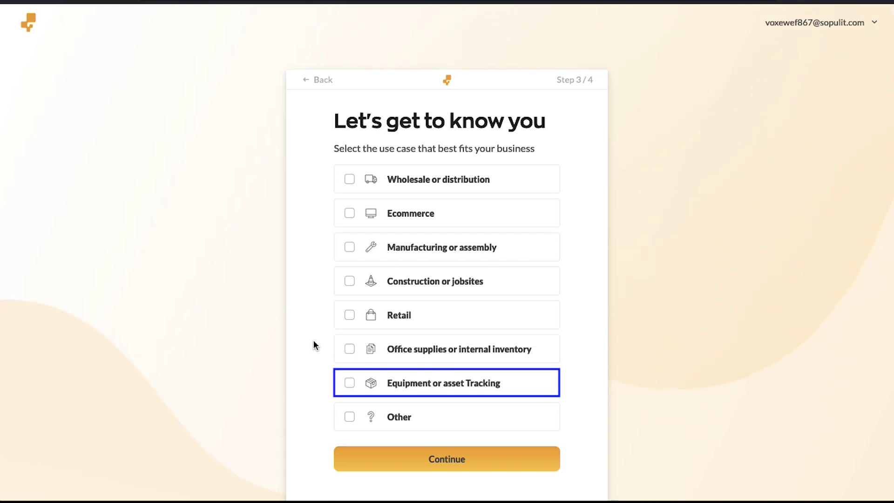
key(Tab)
key(Tab)
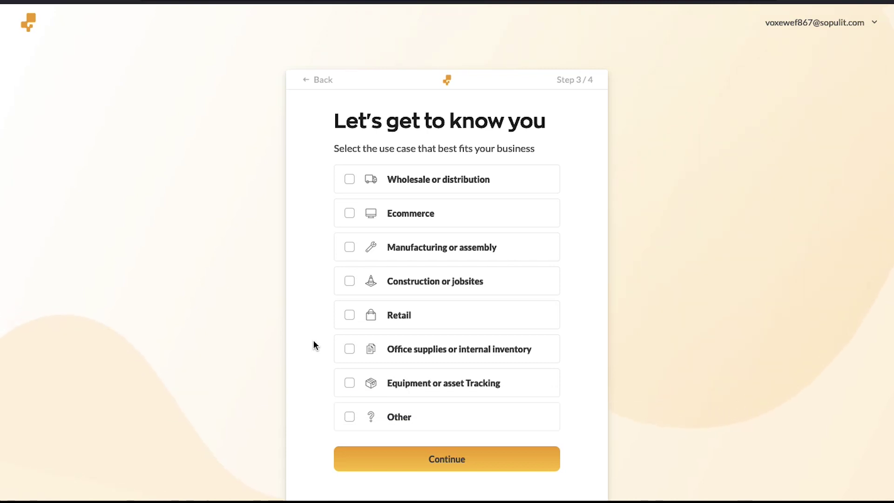
click(352, 184)
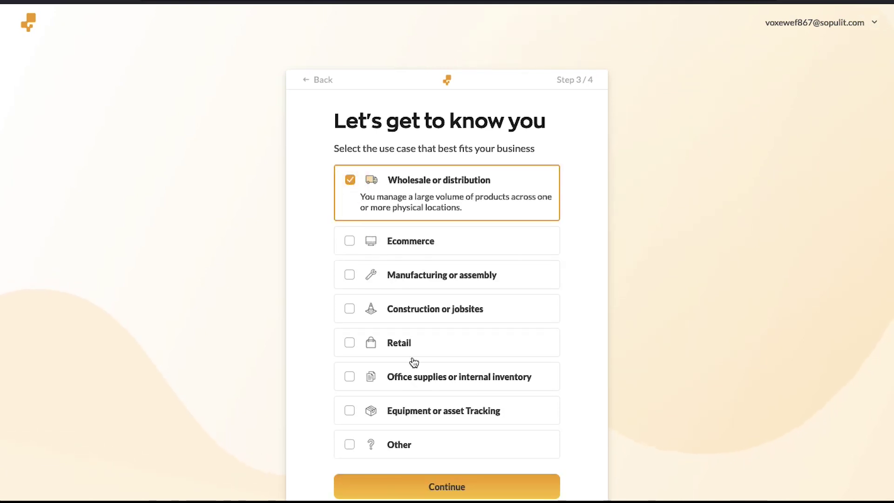
click(456, 481)
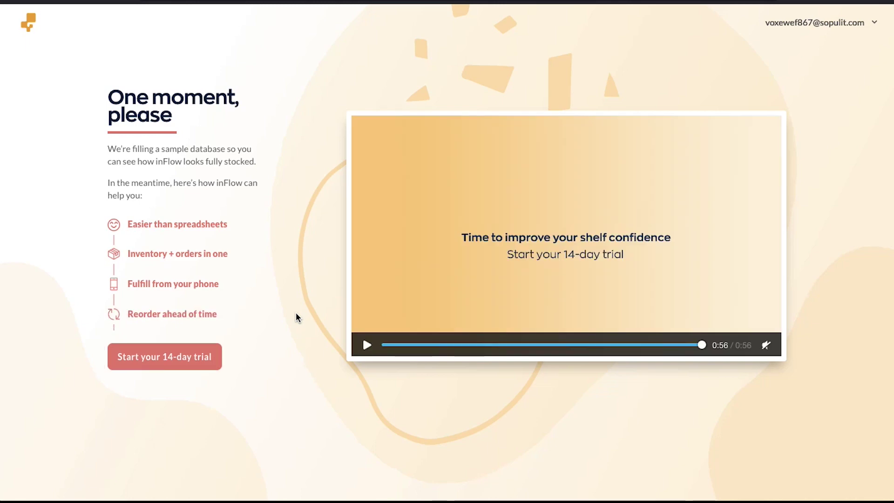
Start the 14-day trial to reach the account homepage dashboard.
click(202, 358)
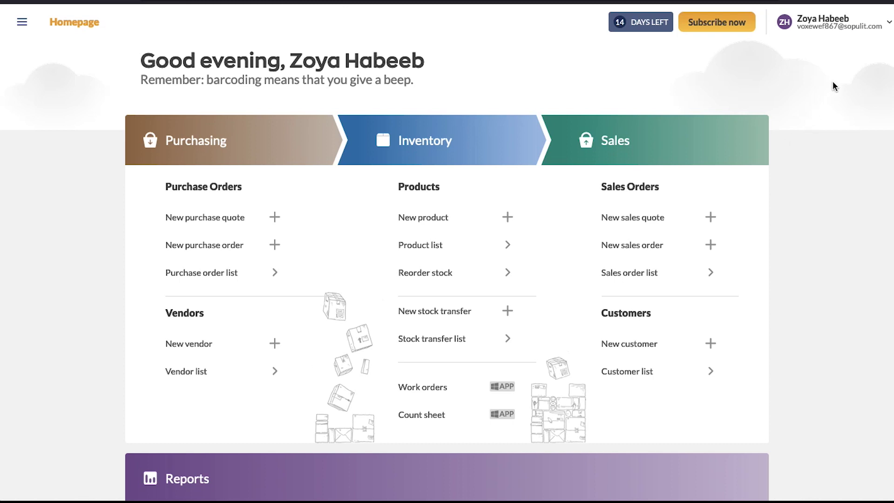
Open the profile dropdown at the top right and browse its account menu entries.
click(886, 27)
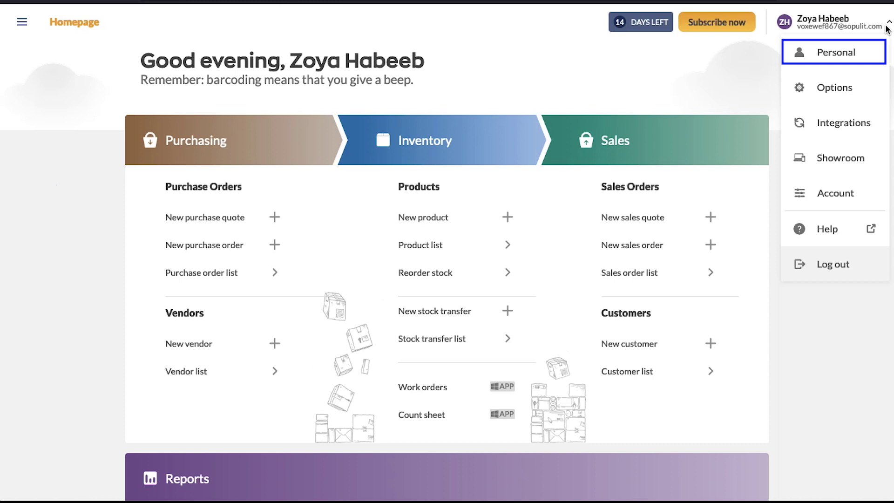
key(Down)
key(Down)
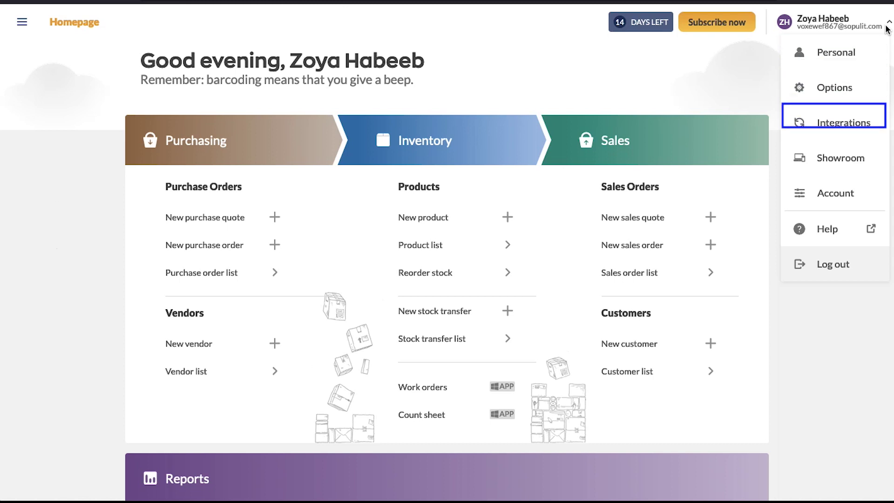
key(Down)
key(Down)
key(Down)
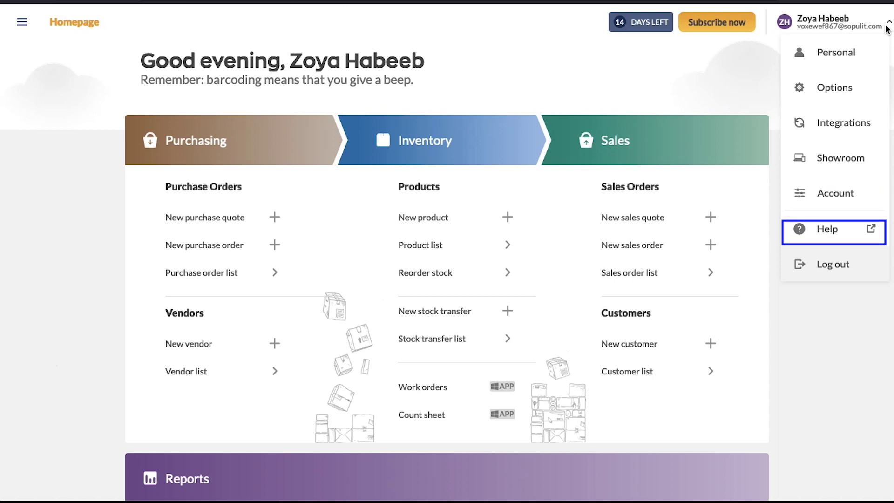